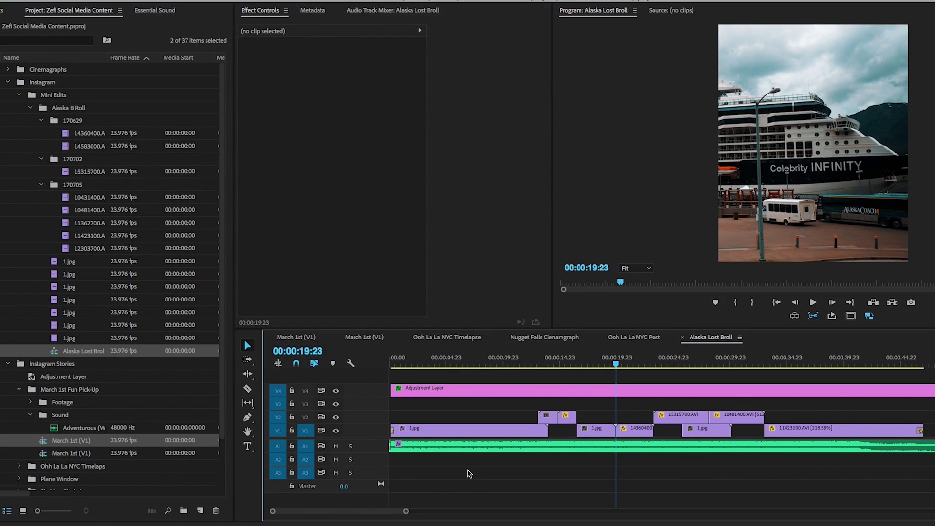
left_click(134, 403)
key("Escape")
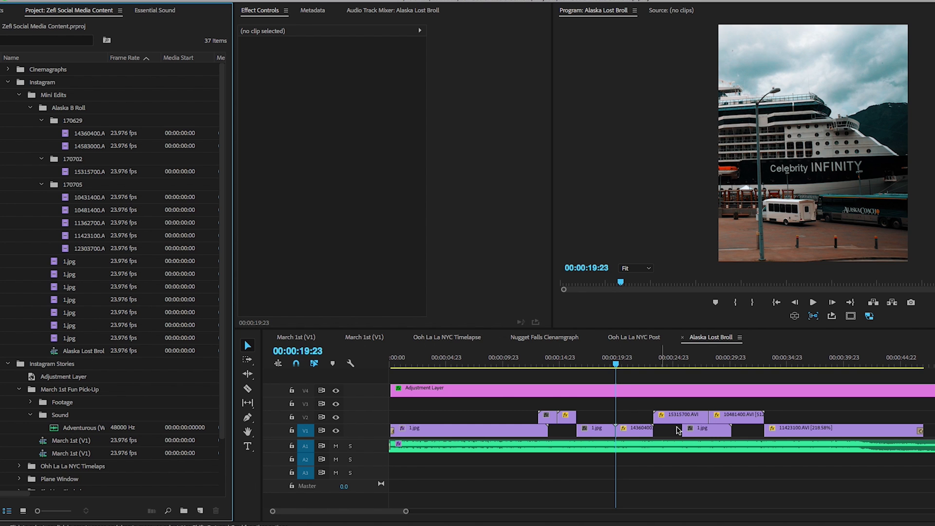
left_click(715, 464)
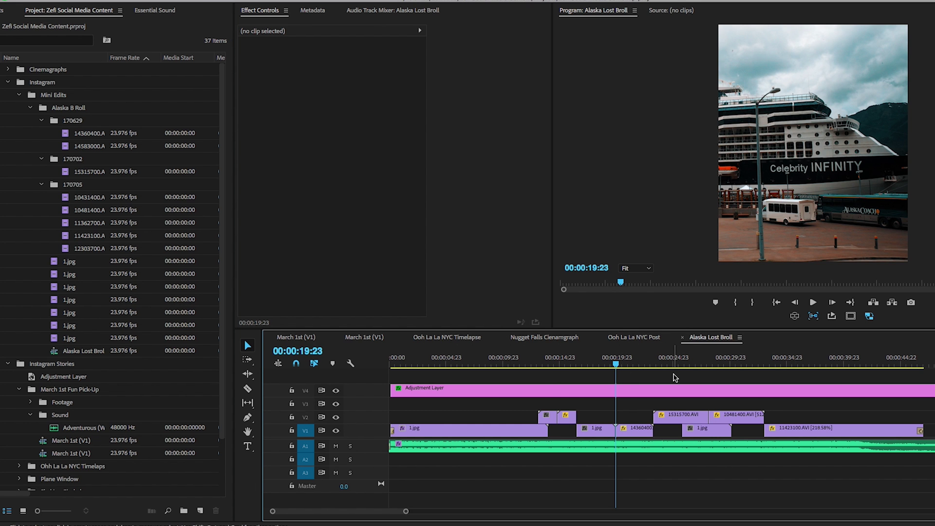
key("ctrl+m")
Select both March 1st (V1) and Alaska Lost Broll in the bin, then open their Export Settings with Ctrl+M
left_click(633, 337)
left_click(710, 336)
left_click(71, 440)
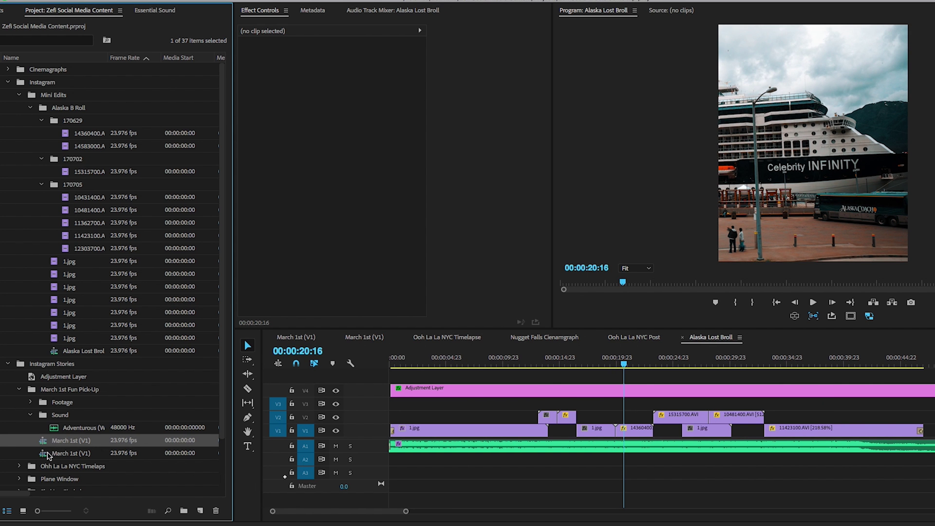
left_click(61, 353, "ctrl")
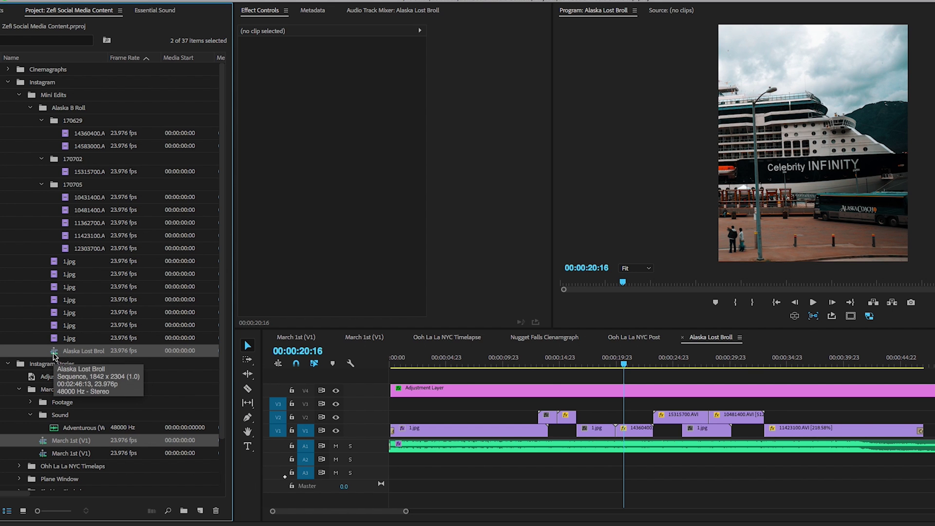
right_click(54, 352)
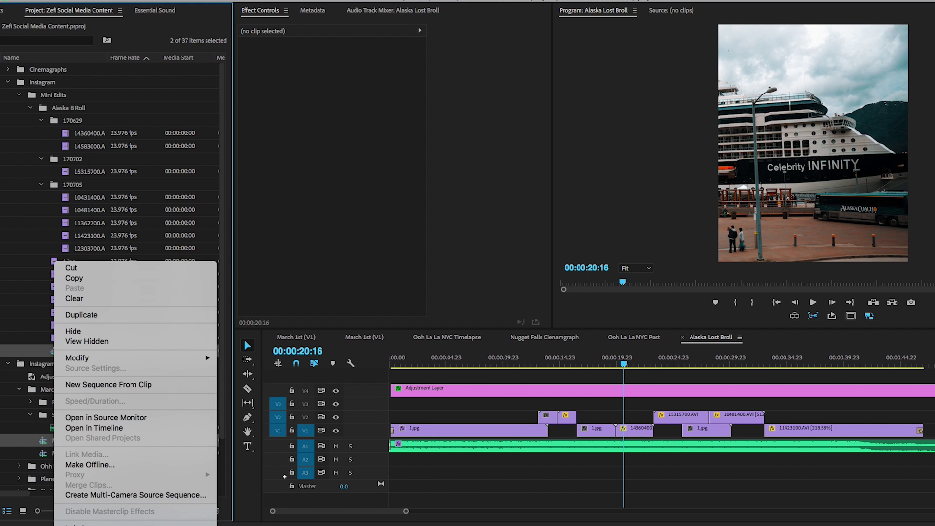
key("ctrl+m")
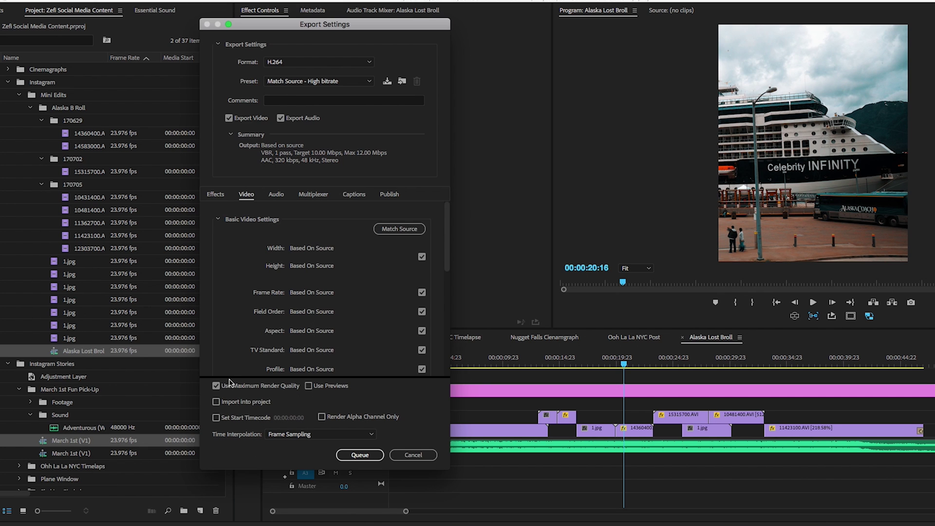
Keep the current H.264 preset and enable Render at Maximum Depth
left_click_drag(289, 27, 276, 28)
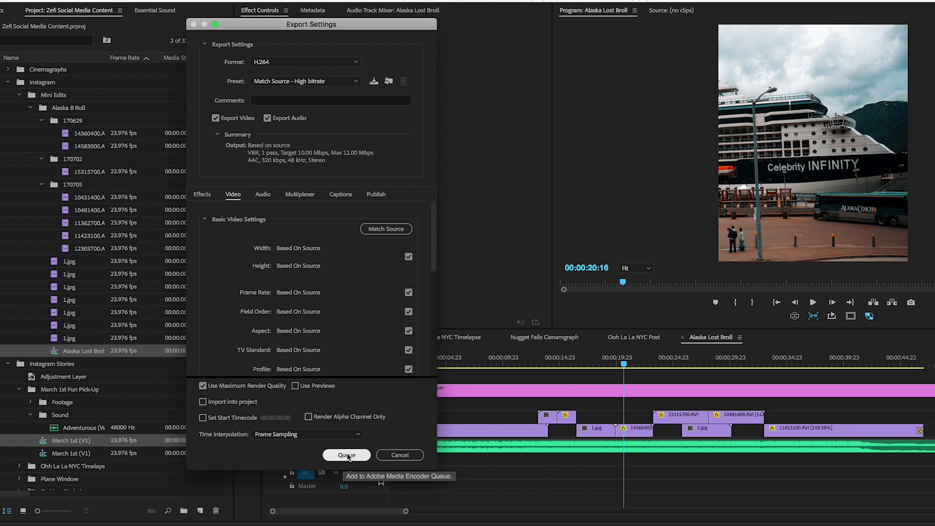
left_click(317, 81)
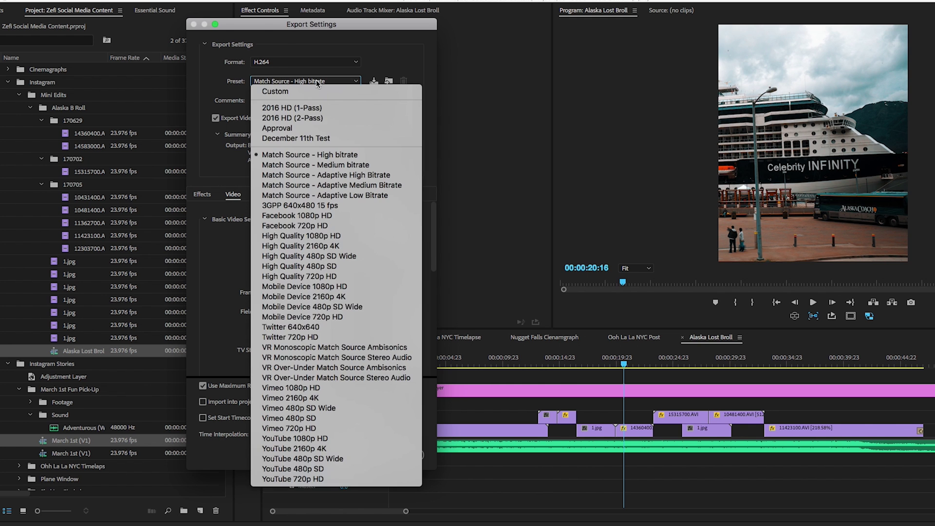
left_click(213, 171)
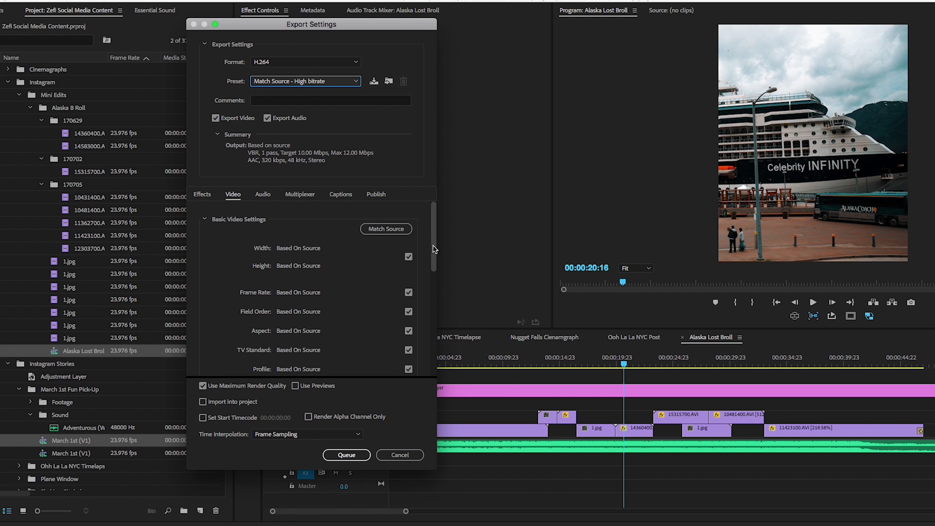
left_click_drag(433, 249, 433, 267)
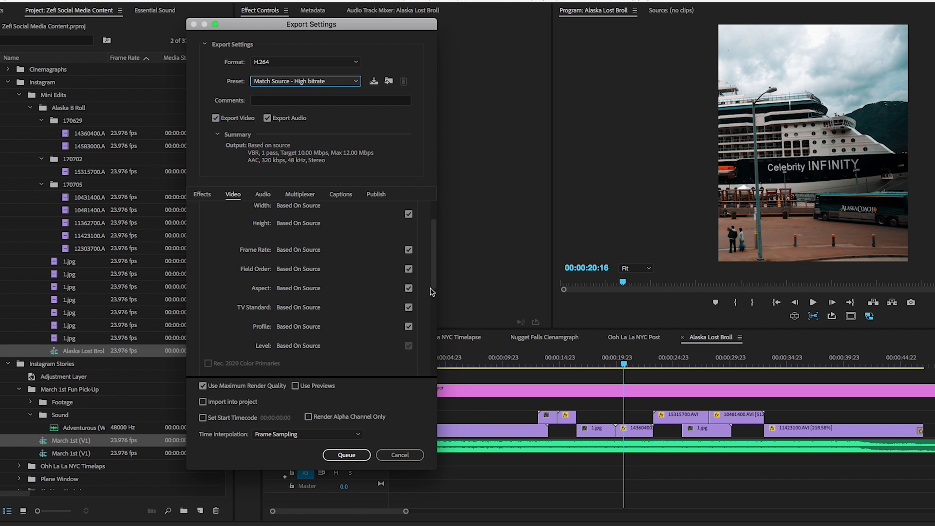
left_click_drag(433, 285, 430, 326)
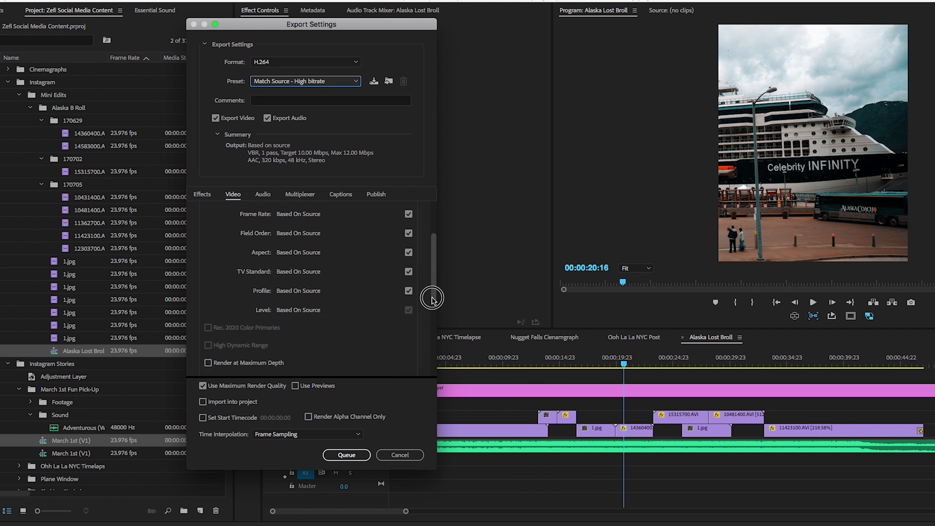
left_click(265, 300)
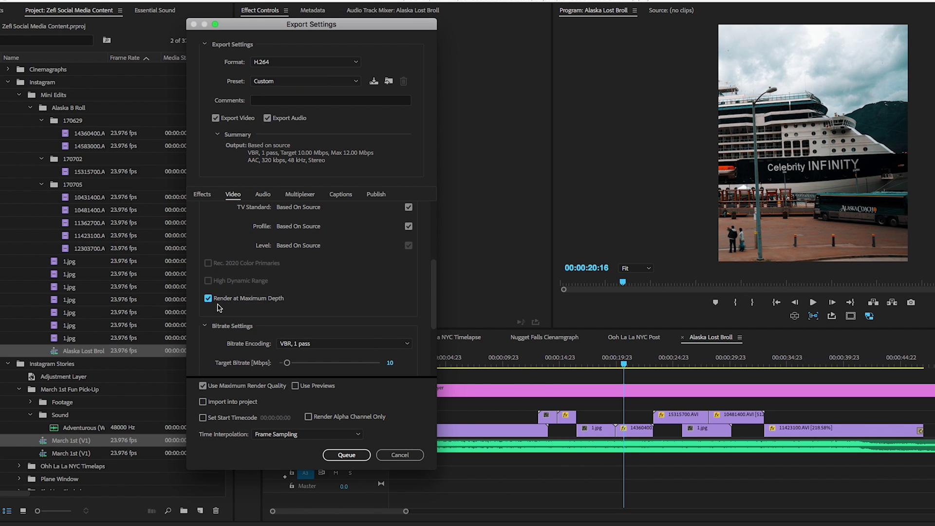
left_click_drag(432, 312, 432, 366)
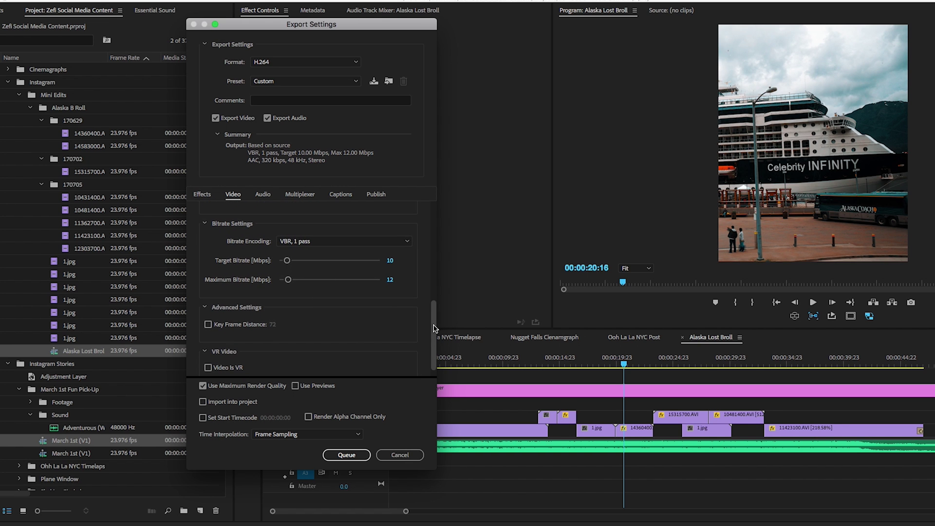
left_click_drag(433, 326, 436, 343)
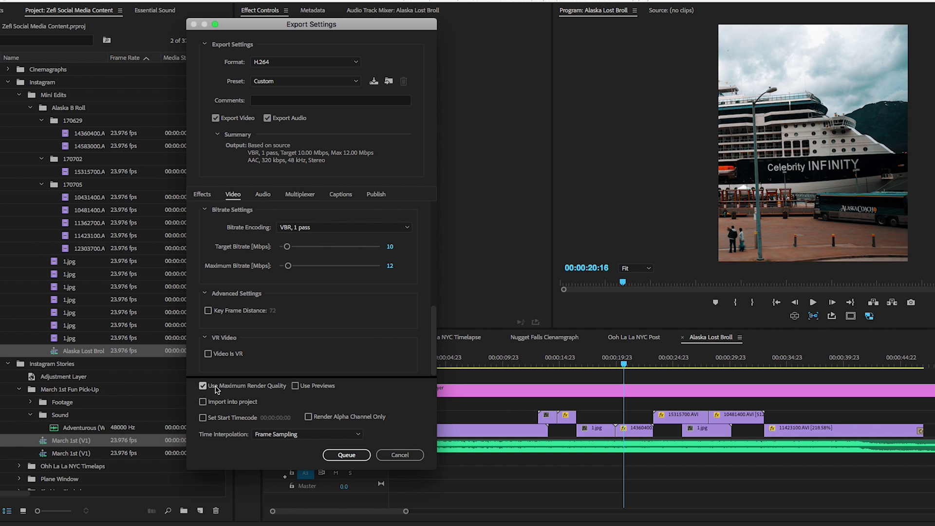
Review the audio bitrate options, then queue both sequences in Media Encoder
left_click(262, 194)
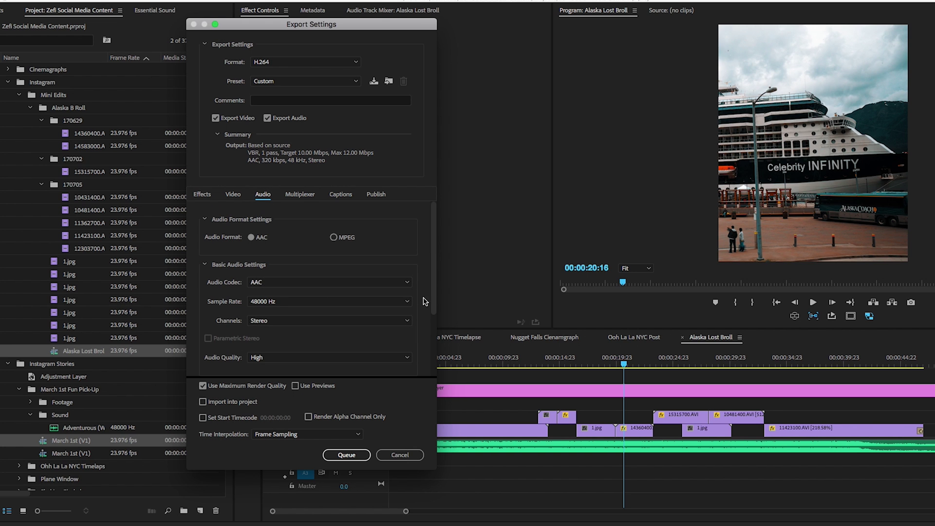
left_click_drag(433, 299, 433, 344)
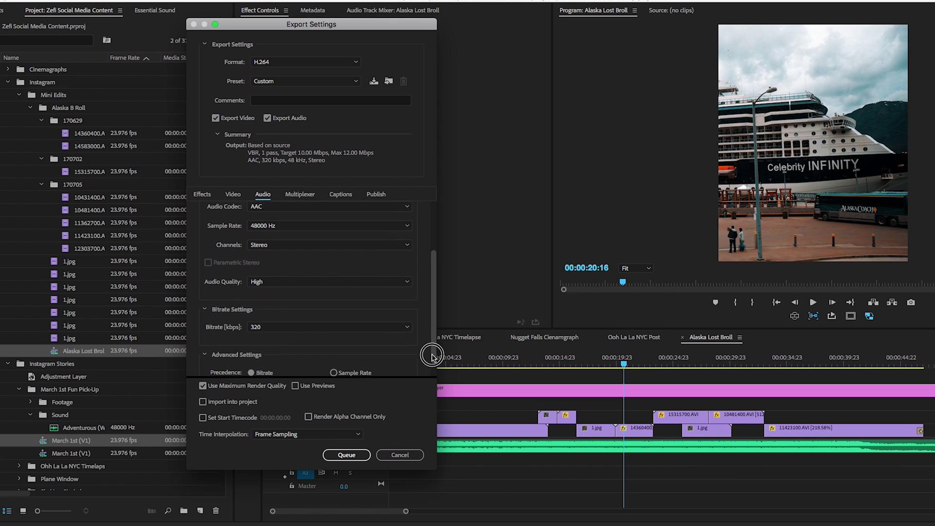
left_click(343, 320)
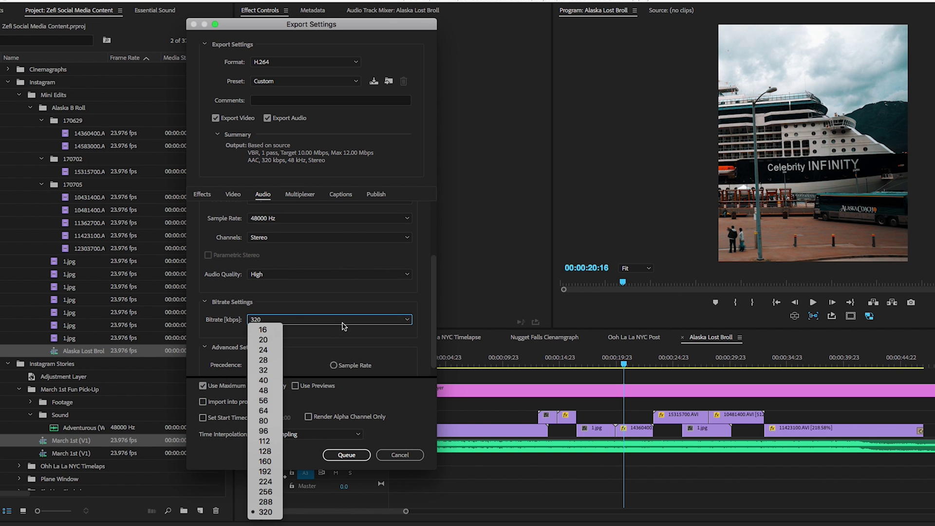
left_click(233, 196)
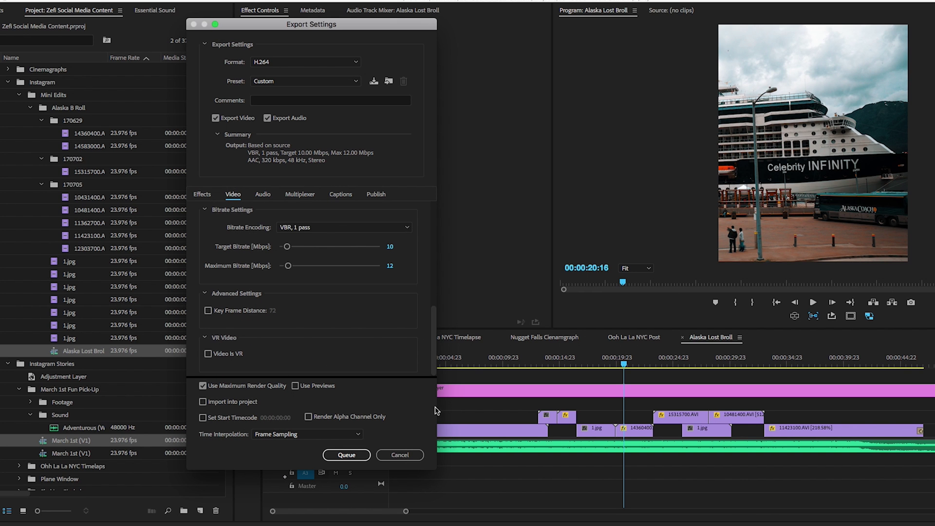
left_click(346, 454)
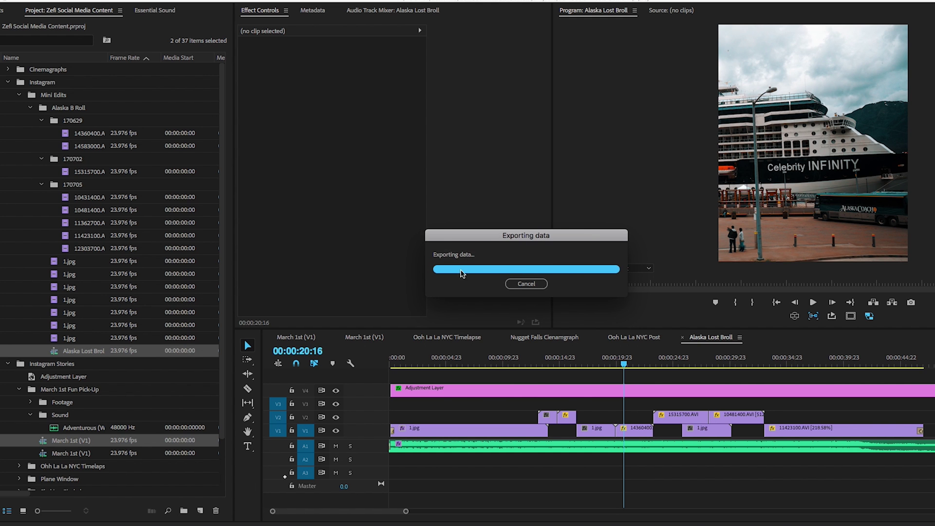